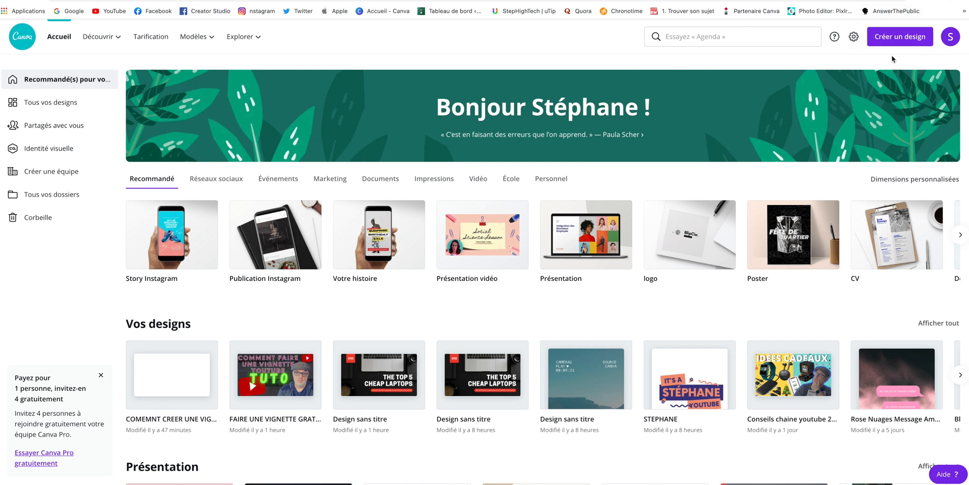
# Create a new YouTube thumbnail design (Vignette YouTube, 1280 × 720 px) from the social media formats
pyautogui.click(217, 181)
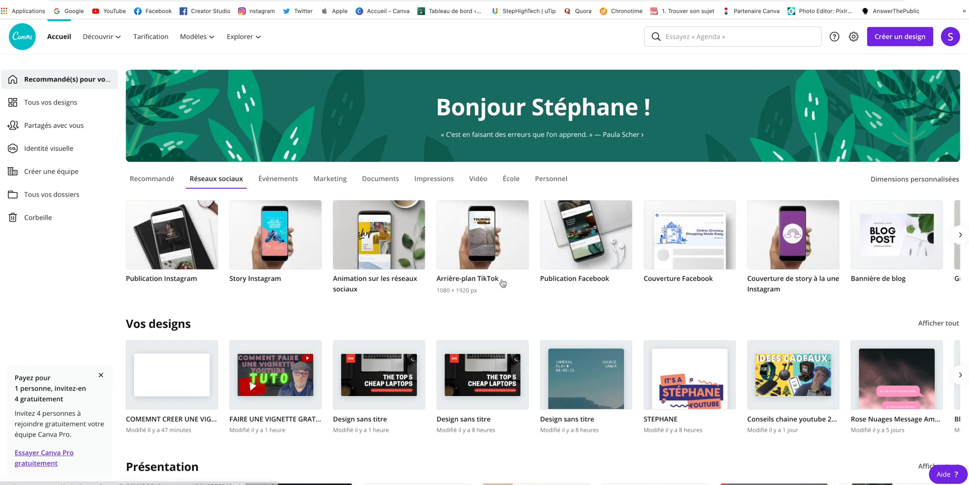
pyautogui.hscroll(5, 503, 283)
pyautogui.hscroll(5, 503, 283)
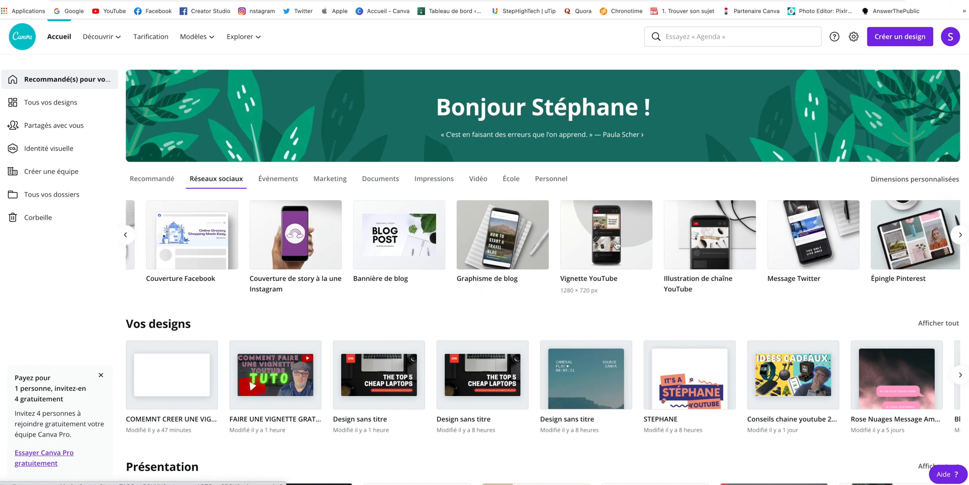
pyautogui.click(591, 265)
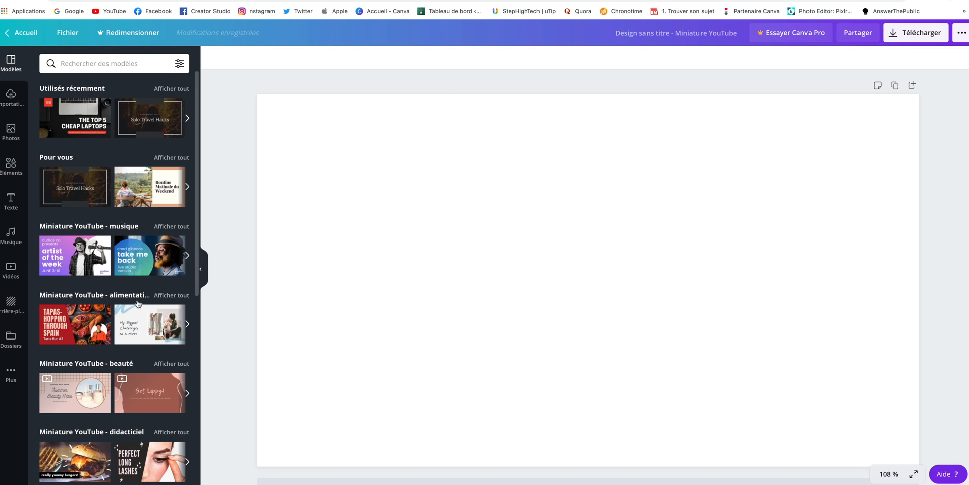
# Look through the available templates, uploads, photos, elements, text styles, music, videos and backgrounds for the thumbnail
pyautogui.scroll(-5, 138, 303)
pyautogui.scroll(-6, 138, 302)
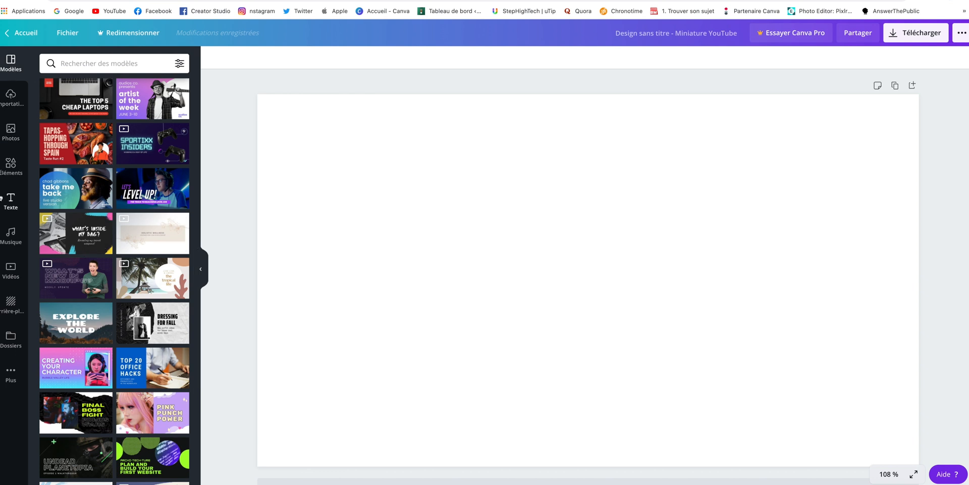
pyautogui.click(8, 103)
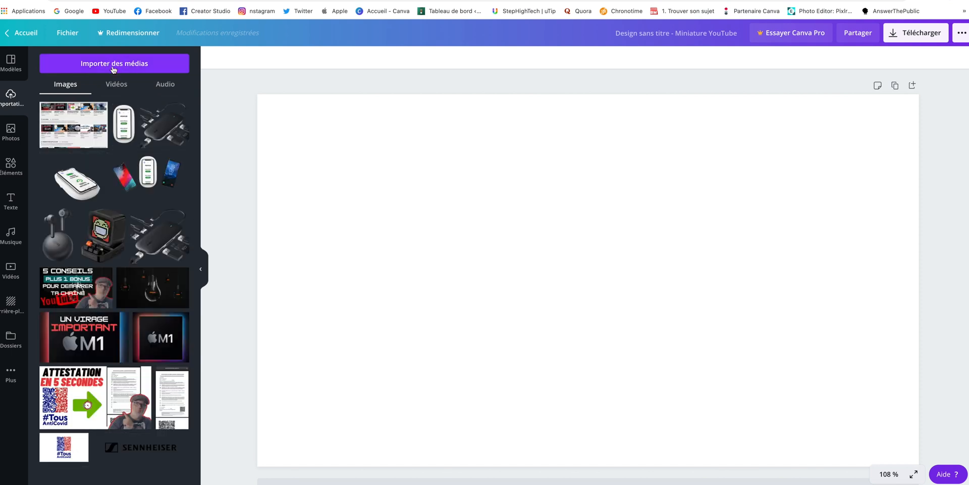
pyautogui.click(12, 134)
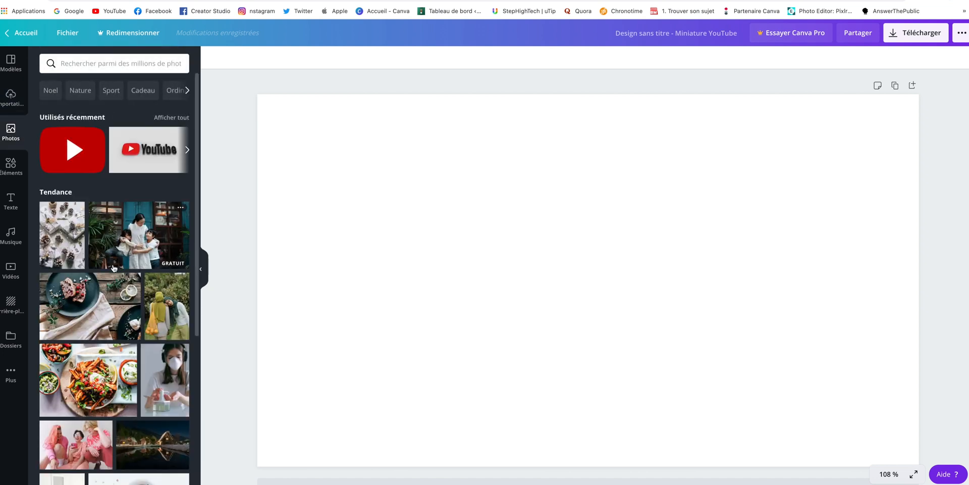
pyautogui.scroll(-10, 113, 267)
pyautogui.scroll(-10, 113, 267)
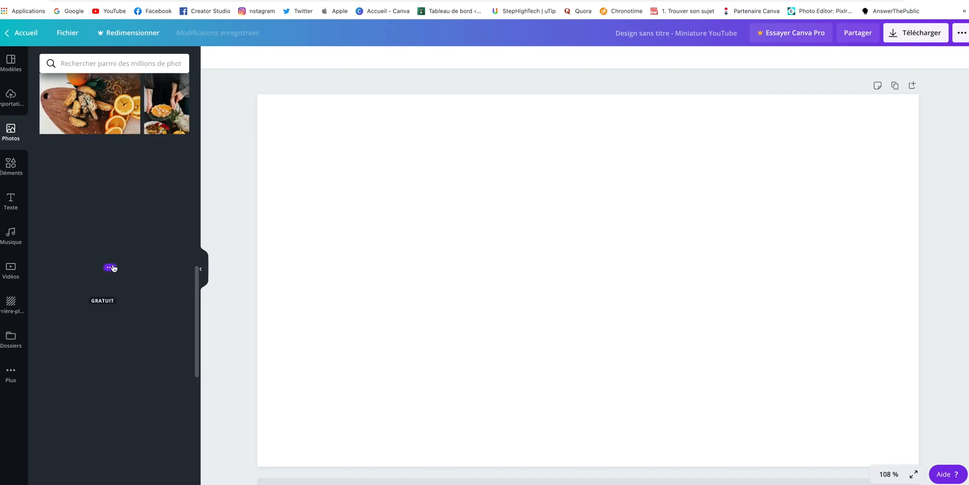
pyautogui.click(11, 169)
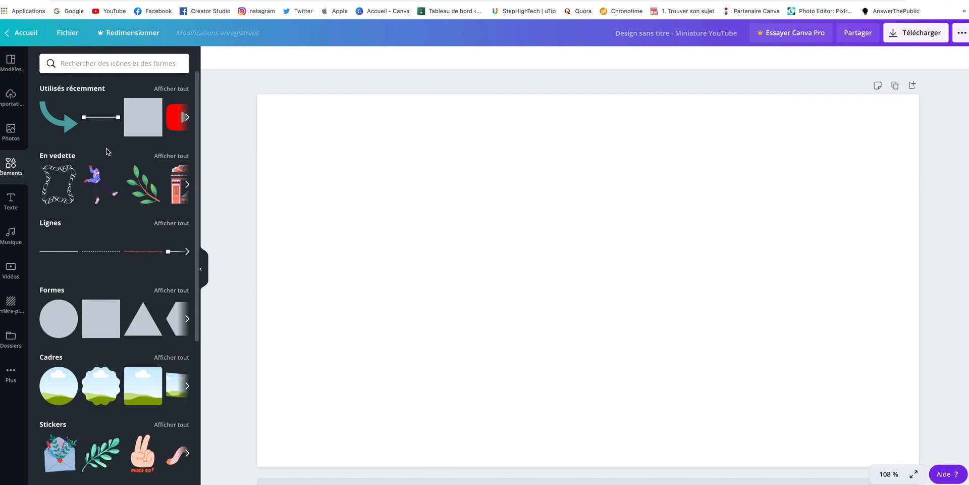
pyautogui.scroll(-2, 106, 151)
pyautogui.scroll(-4, 106, 151)
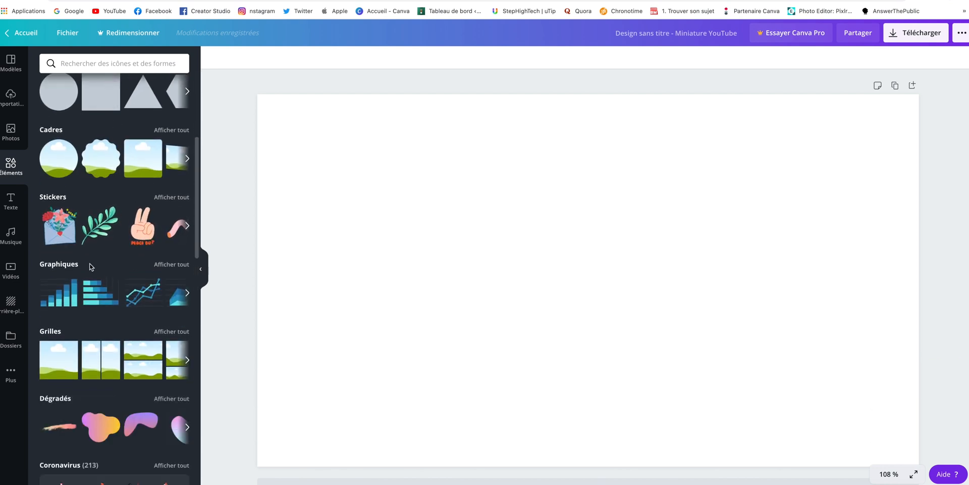
pyautogui.scroll(-5, 112, 303)
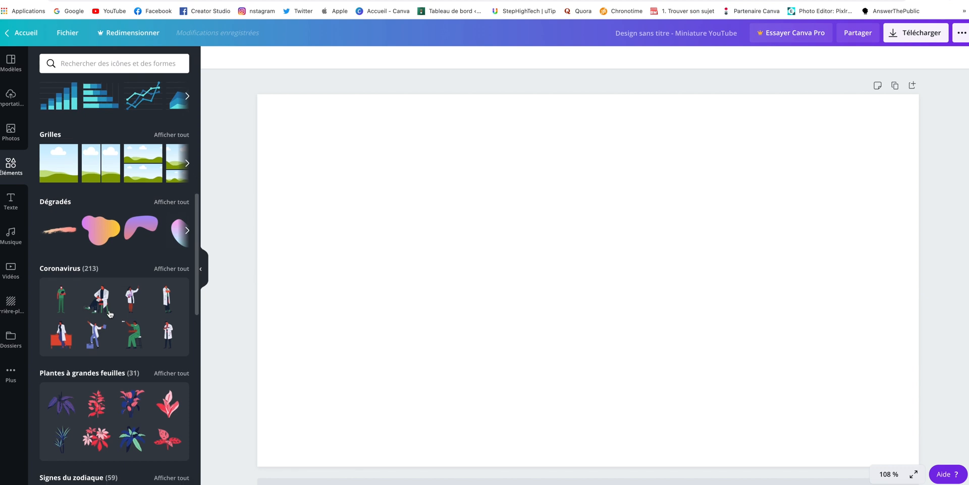
pyautogui.click(12, 205)
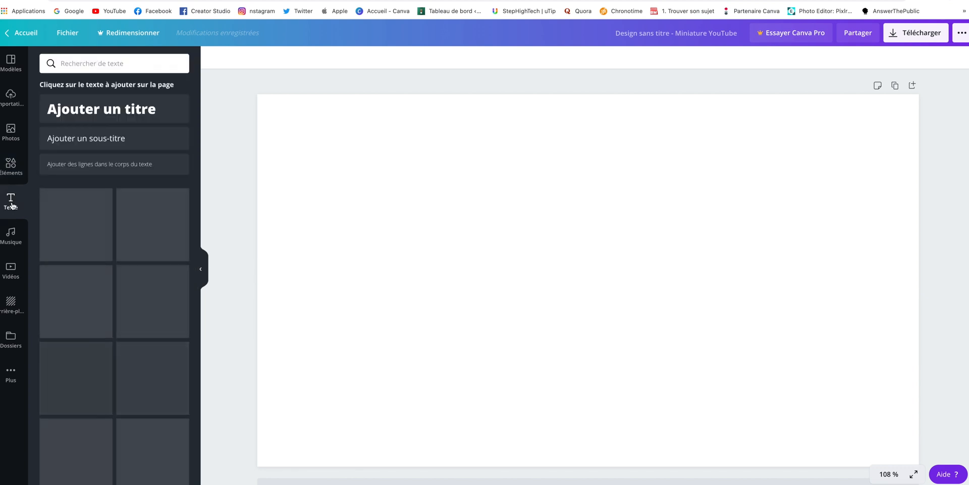
pyautogui.click(12, 247)
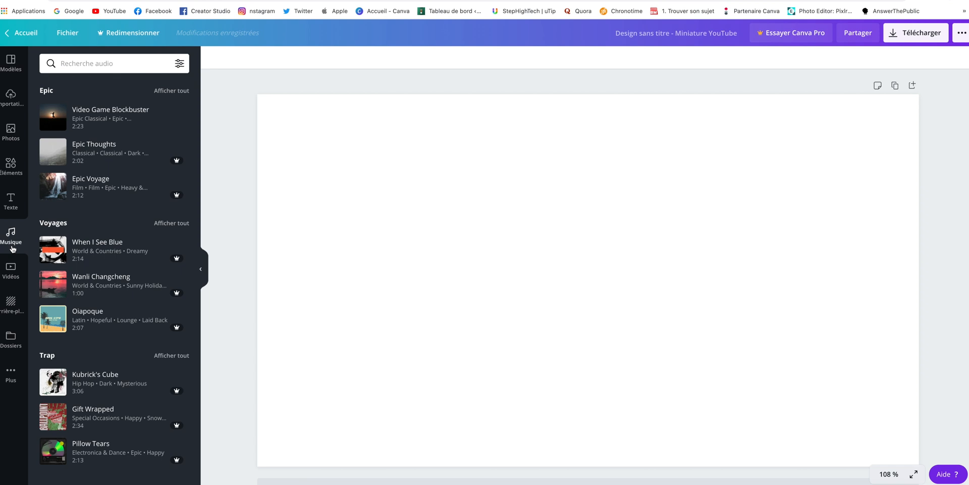
pyautogui.click(11, 270)
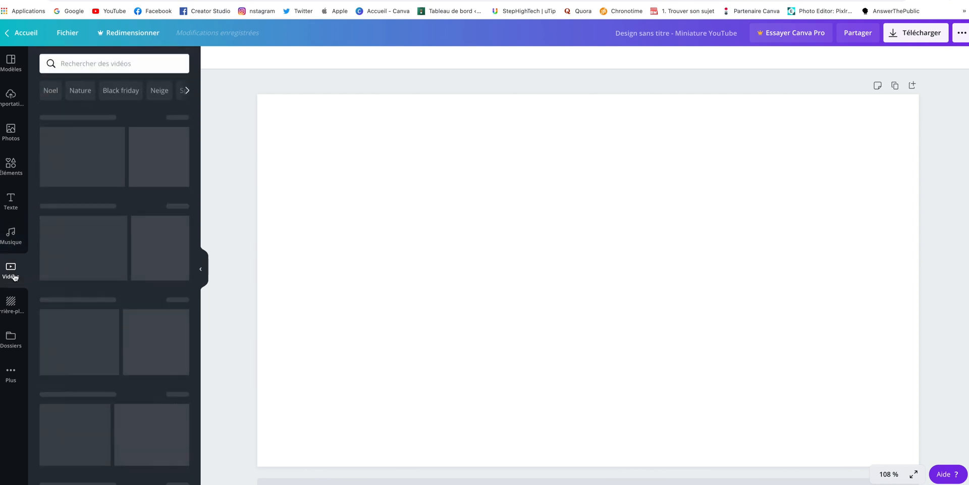
pyautogui.click(11, 301)
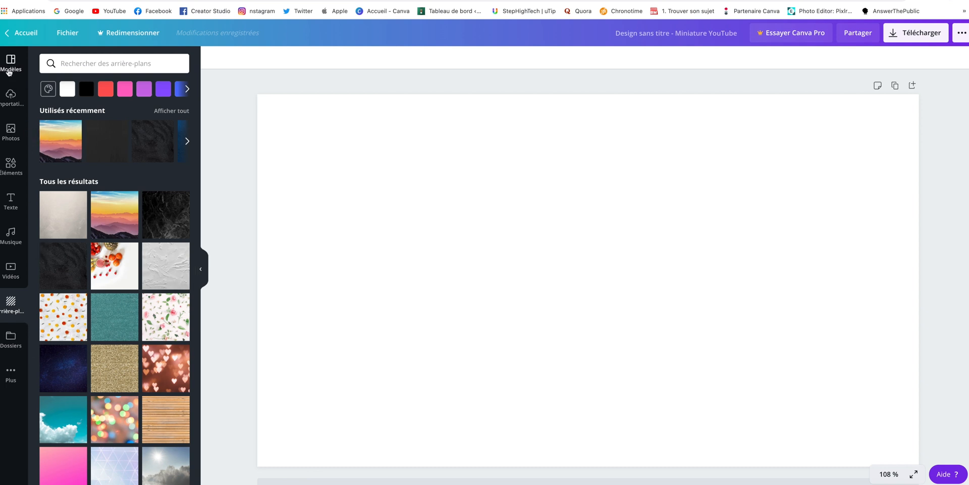
pyautogui.click(8, 72)
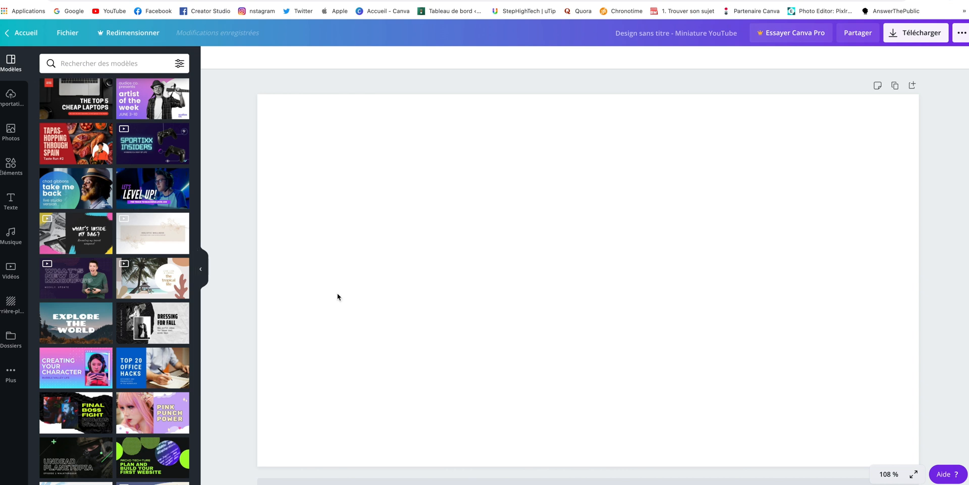
# Apply the recently used plain dark textured background to the blank page
pyautogui.click(10, 308)
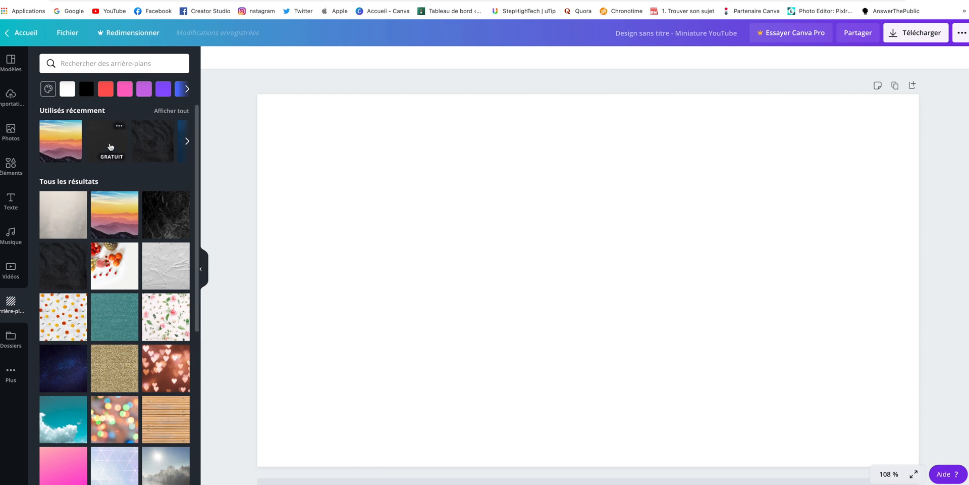
pyautogui.click(111, 147)
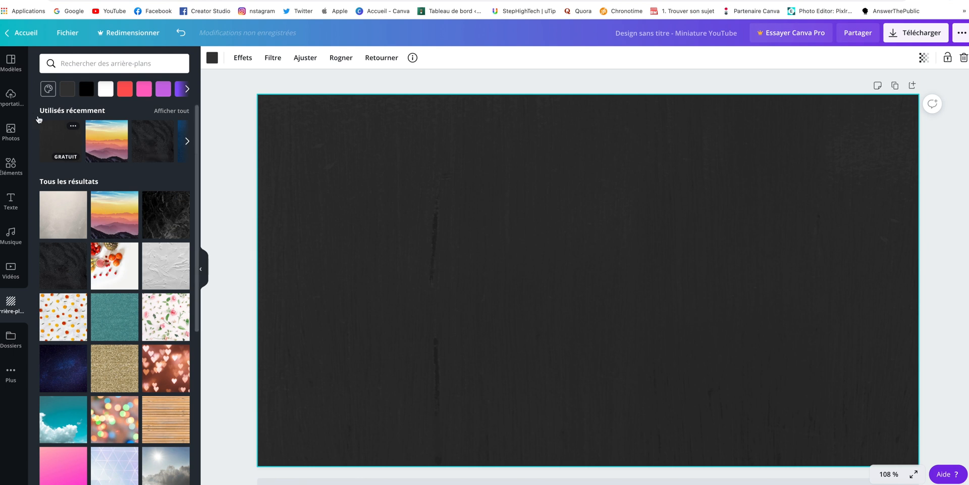
# Cover the page with the uploaded screenshot of YouTube video listings and make it mostly transparent over the dark background
pyautogui.click(10, 98)
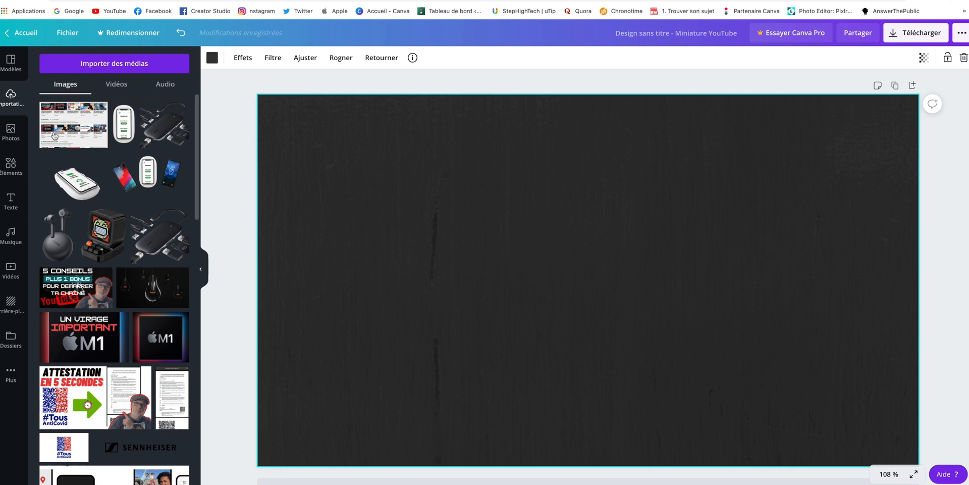
pyautogui.click(72, 117)
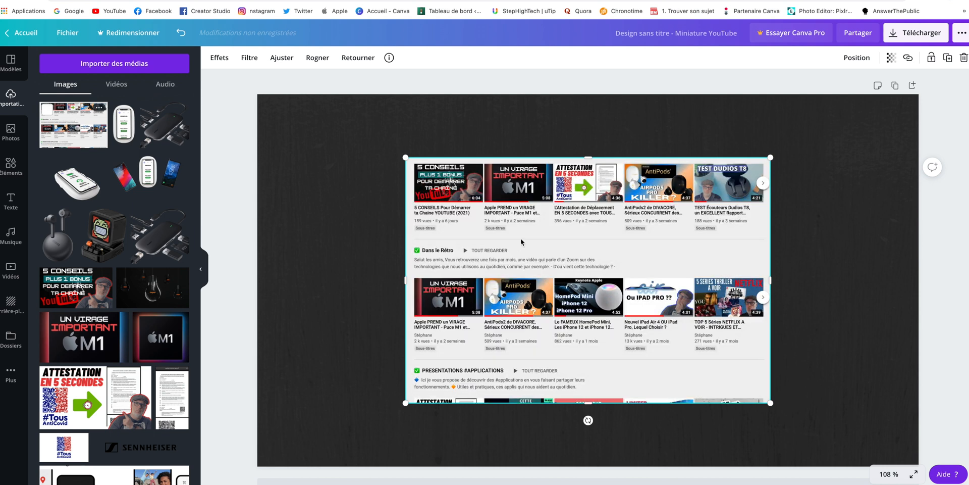
pyautogui.moveTo(520, 239); pyautogui.dragTo(370, 178)
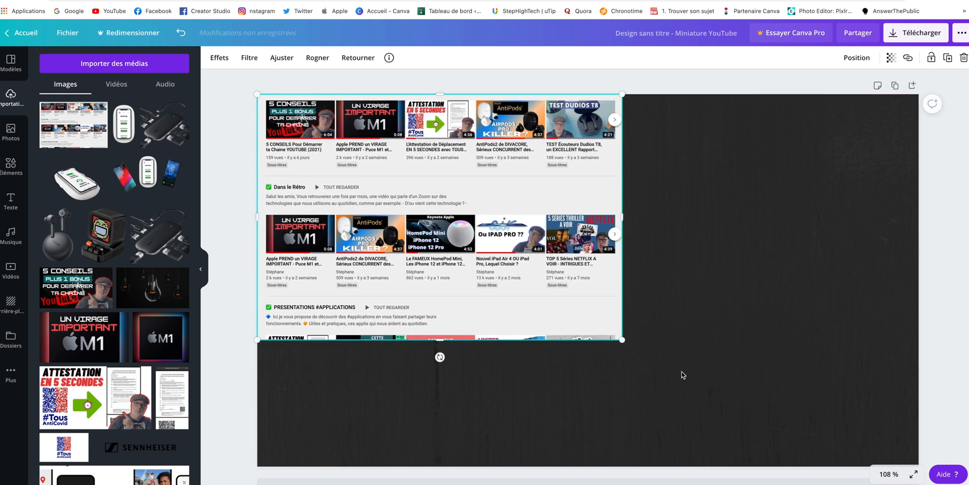
pyautogui.moveTo(624, 338); pyautogui.dragTo(922, 453)
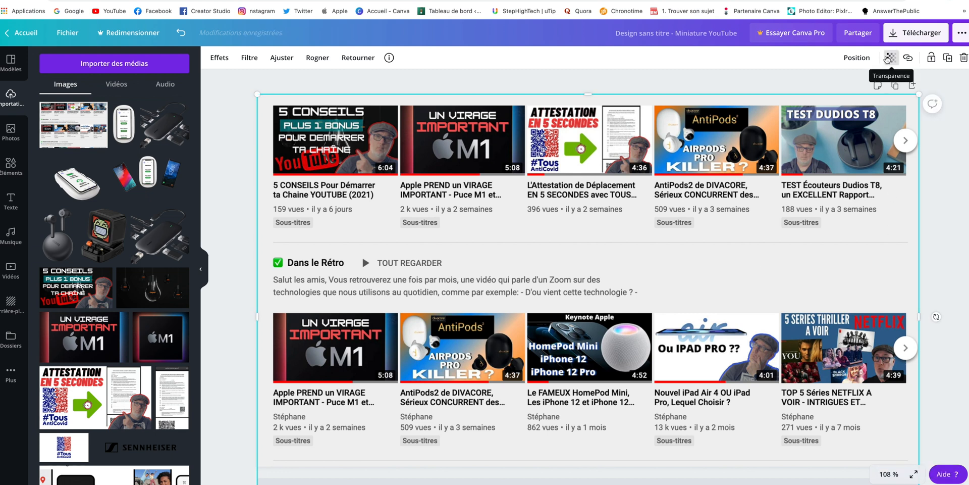
pyautogui.click(890, 58)
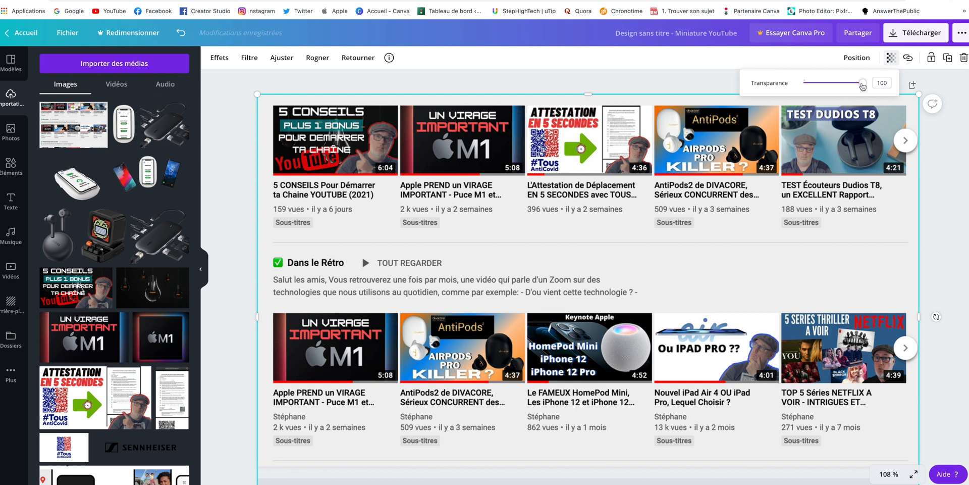
pyautogui.moveTo(862, 87); pyautogui.dragTo(814, 91)
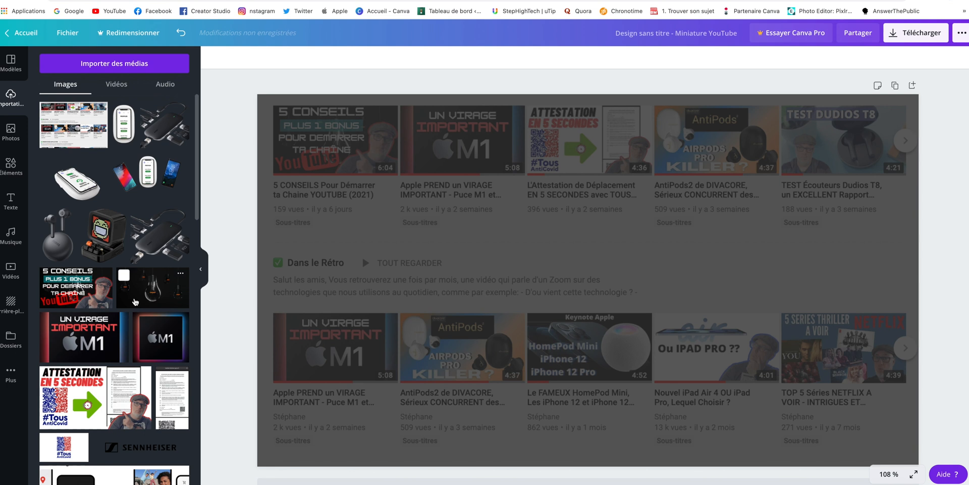
# Add the uploaded cutout portrait of the man in a cap, enlarged and placed in the page's lower-right corner
pyautogui.scroll(-10, 135, 302)
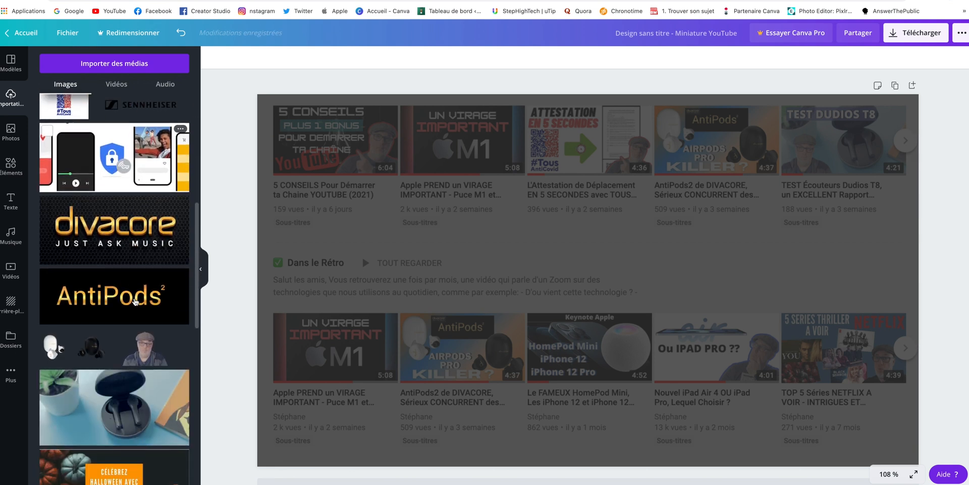
pyautogui.click(143, 335)
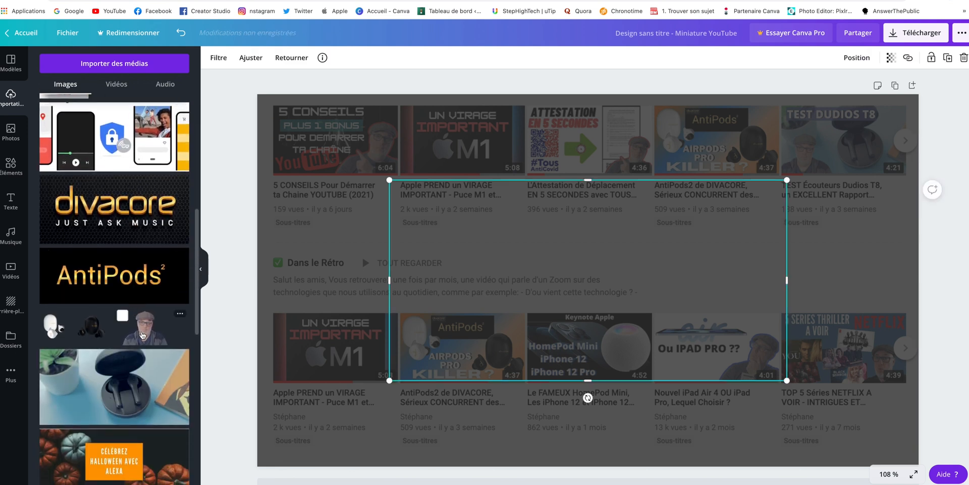
pyautogui.moveTo(508, 287); pyautogui.dragTo(768, 370)
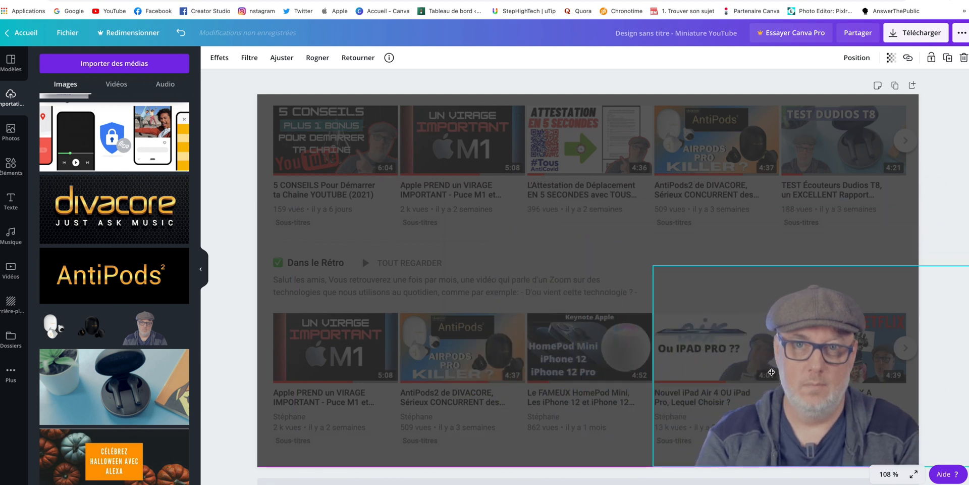
pyautogui.moveTo(654, 267); pyautogui.dragTo(428, 152)
pyautogui.moveTo(669, 286); pyautogui.dragTo(728, 286)
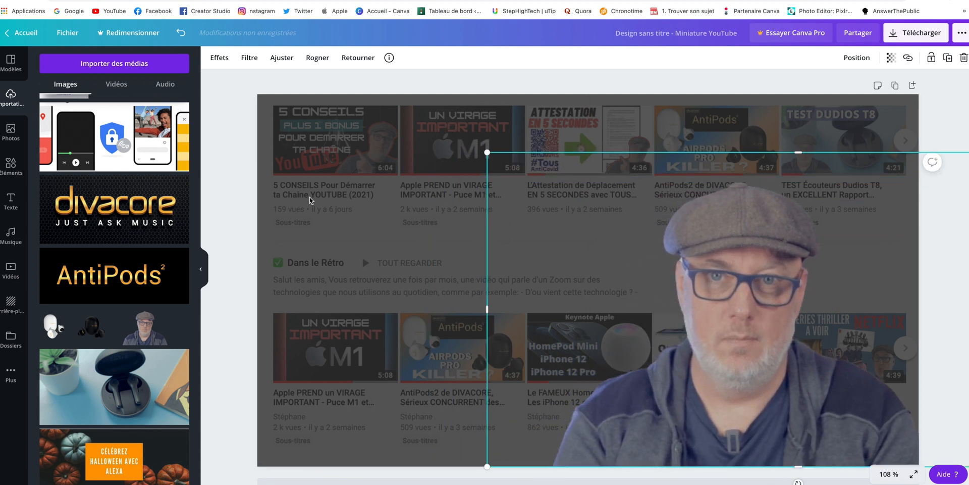
pyautogui.click(230, 191)
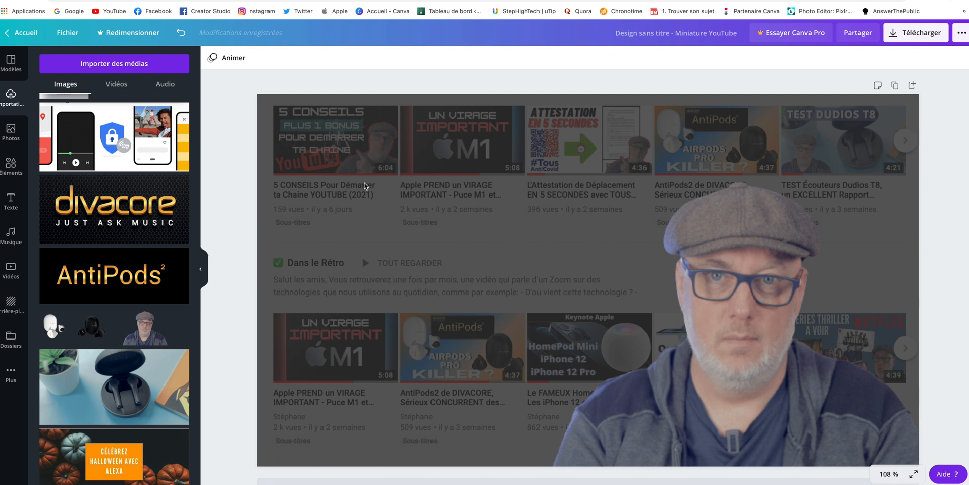
pyautogui.moveTo(764, 273); pyautogui.dragTo(778, 275)
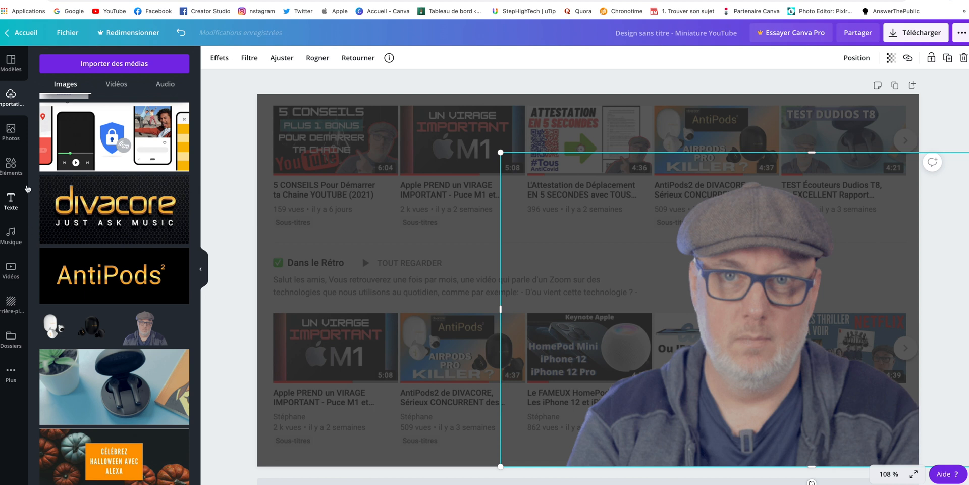
# Search the graphic elements for "youtube"
pyautogui.click(15, 174)
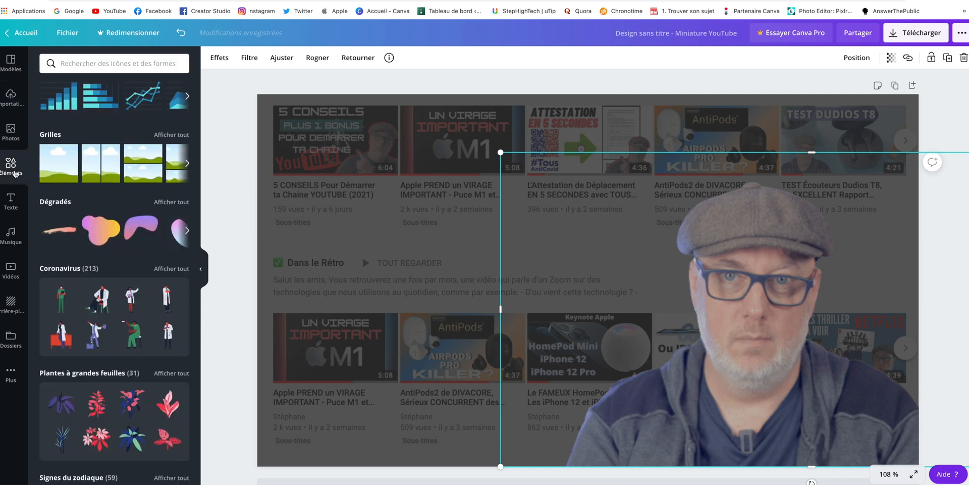
pyautogui.scroll(10, 75, 141)
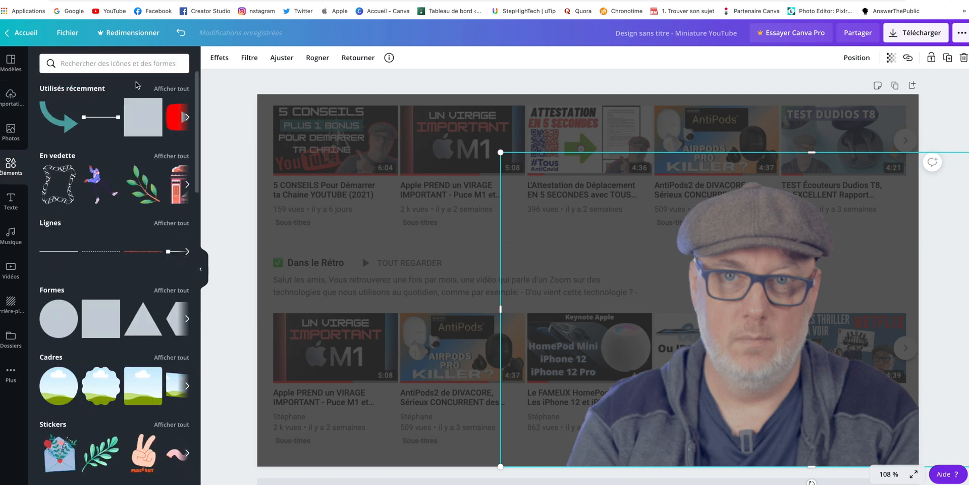
pyautogui.hscroll(3, 132, 115)
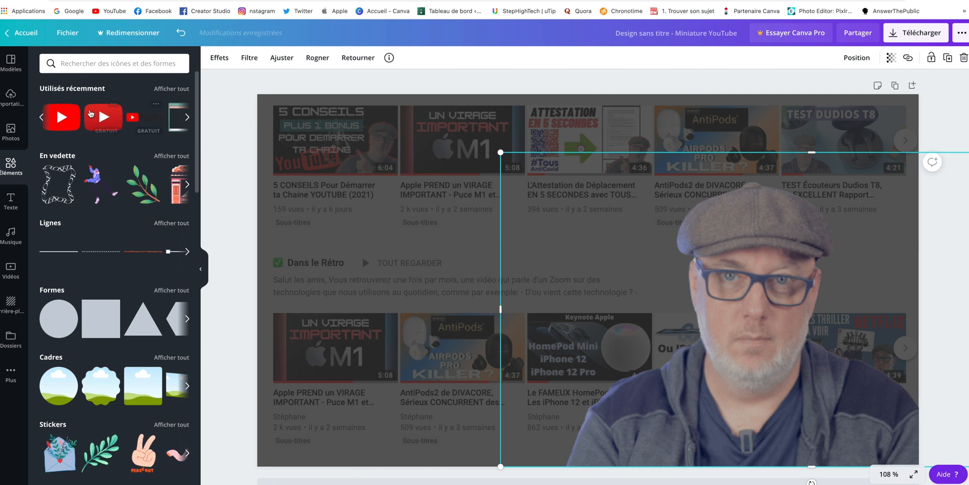
pyautogui.click(97, 72)
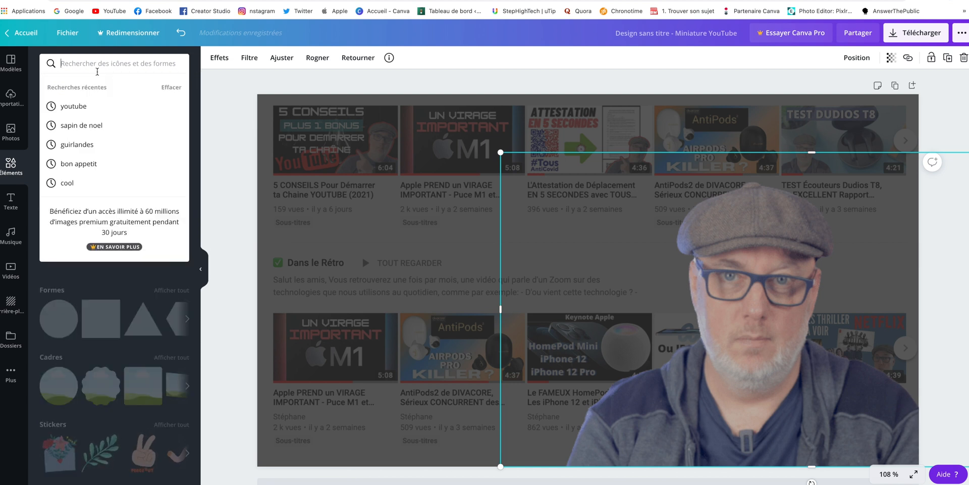
pyautogui.write('youtube')
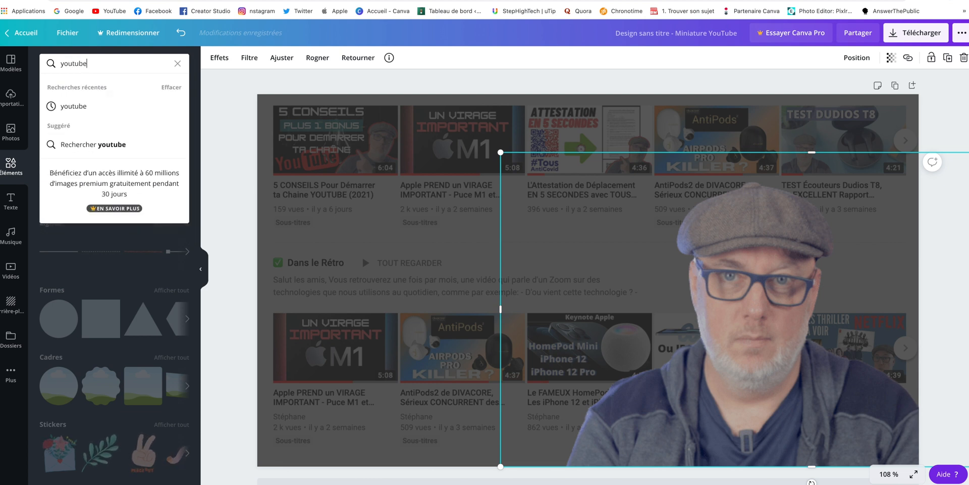
pyautogui.press('Return')
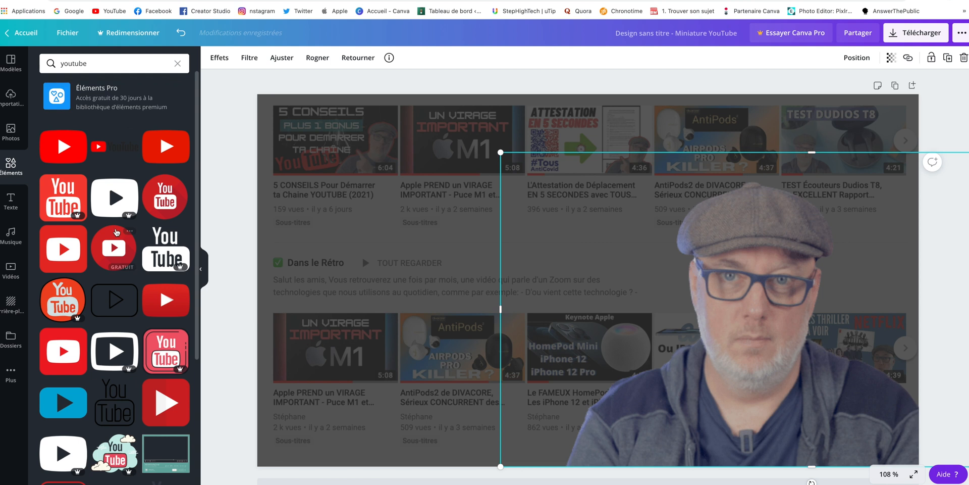
# Look through the YouTube graphics and add the plain red rounded play-button logo to the page
pyautogui.scroll(-6, 116, 232)
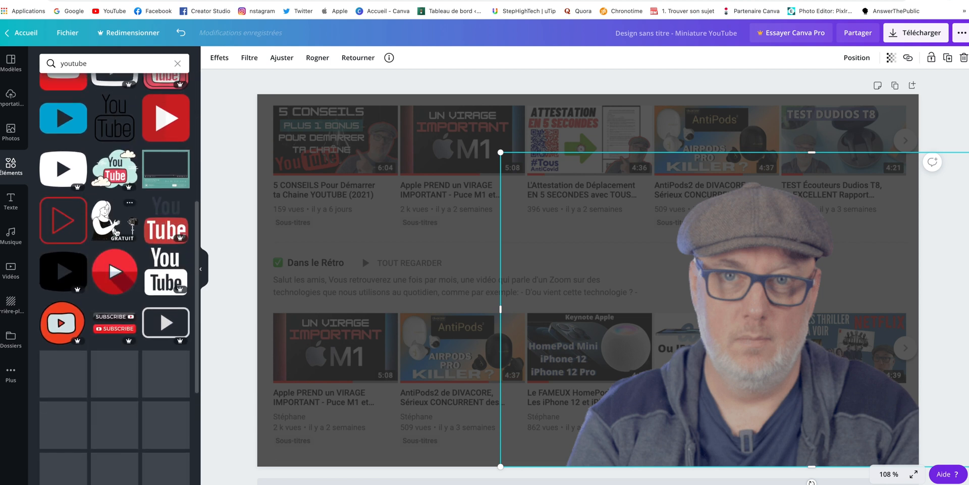
pyautogui.scroll(-4, 116, 231)
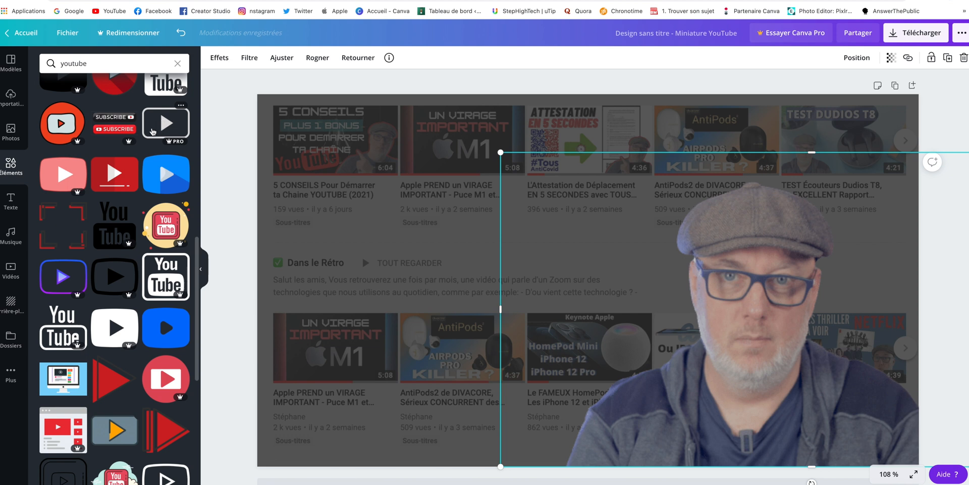
pyautogui.moveTo(179, 141)
pyautogui.scroll(5, 157, 151)
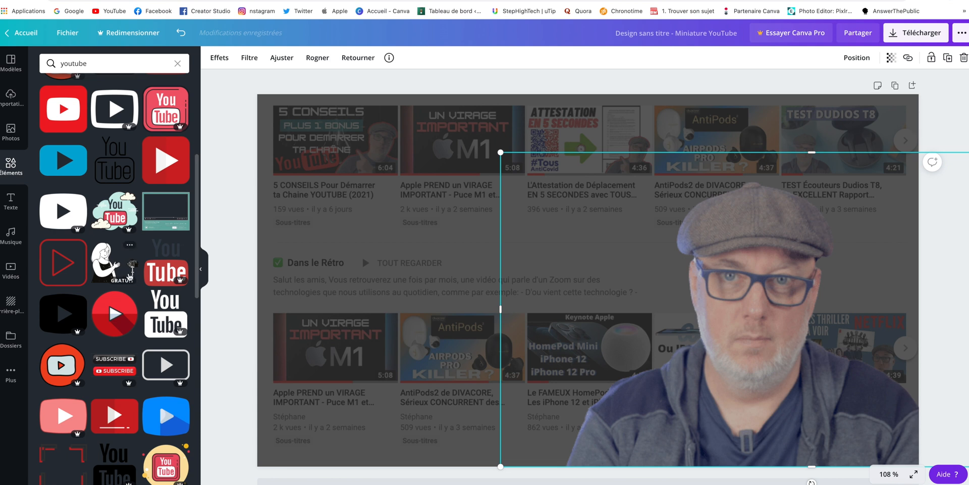
pyautogui.scroll(5, 130, 275)
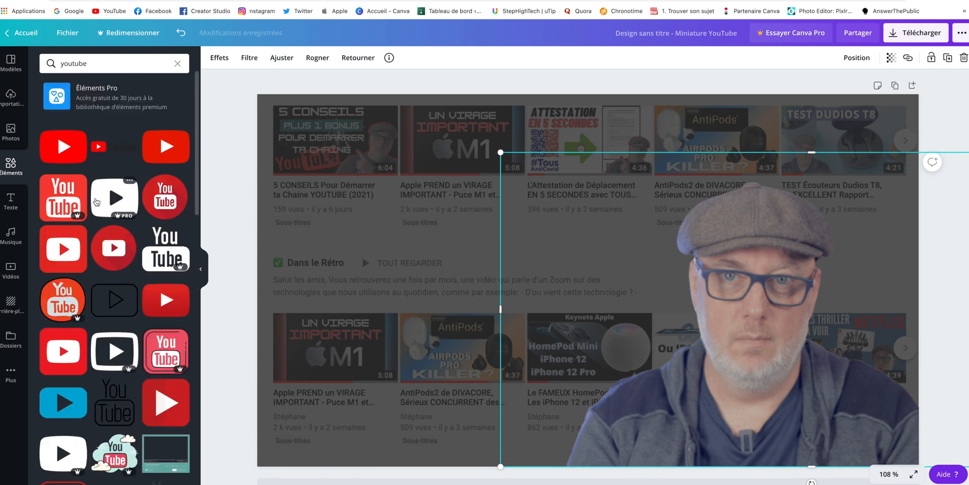
pyautogui.click(170, 144)
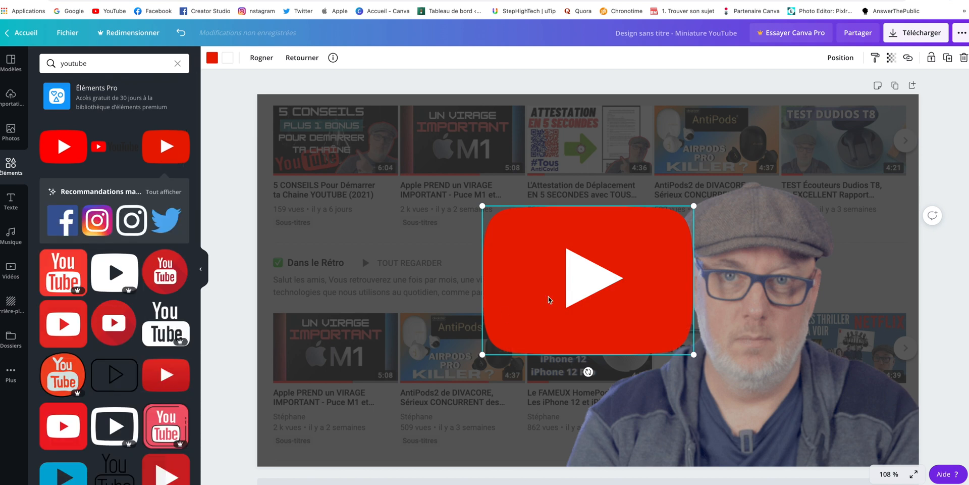
# Enlarge the red play-button logo slightly, tilt it a little counter-clockwise and place it in the page's lower-left corner
pyautogui.moveTo(549, 298); pyautogui.dragTo(368, 352)
pyautogui.moveTo(407, 424)
pyautogui.mouseDown()
pyautogui.moveTo(487, 342)
pyautogui.moveTo(455, 424)
pyautogui.moveTo(426, 435)
pyautogui.moveTo(405, 426)
pyautogui.mouseUp()
pyautogui.moveTo(513, 260); pyautogui.dragTo(539, 241)
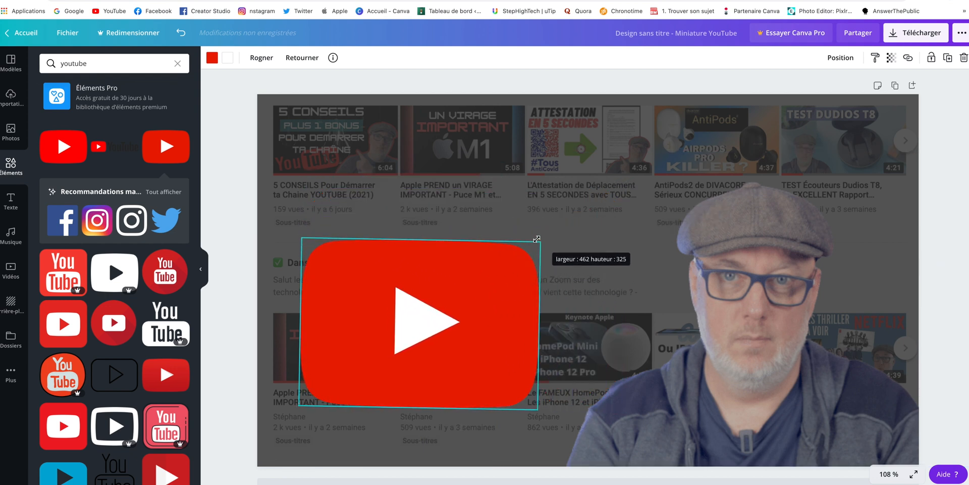
pyautogui.moveTo(417, 424); pyautogui.dragTo(444, 422)
pyautogui.moveTo(440, 337); pyautogui.dragTo(414, 366)
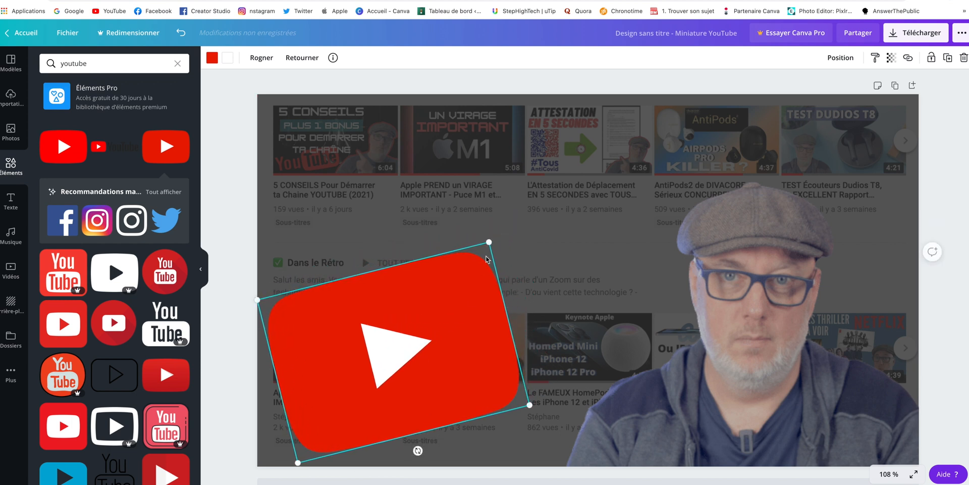
pyautogui.moveTo(489, 243); pyautogui.dragTo(476, 257)
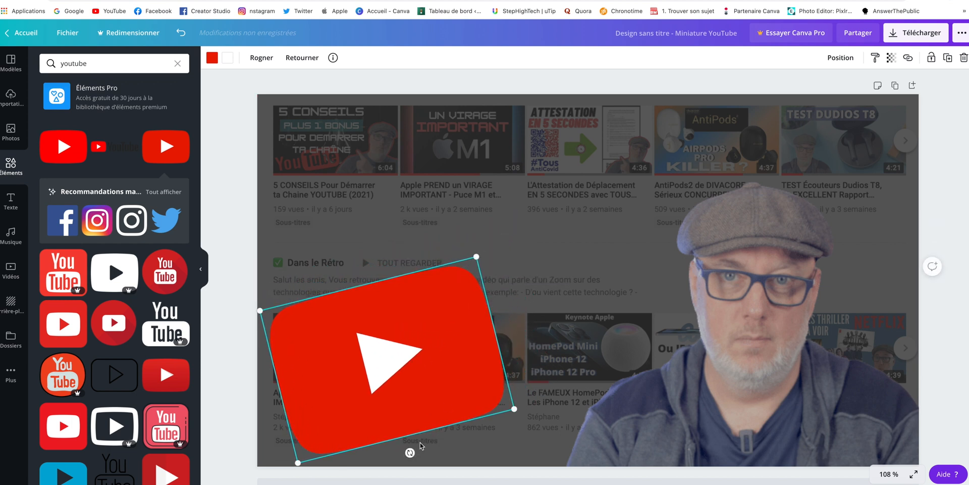
pyautogui.moveTo(410, 452); pyautogui.dragTo(399, 454)
pyautogui.moveTo(424, 305); pyautogui.dragTo(431, 321)
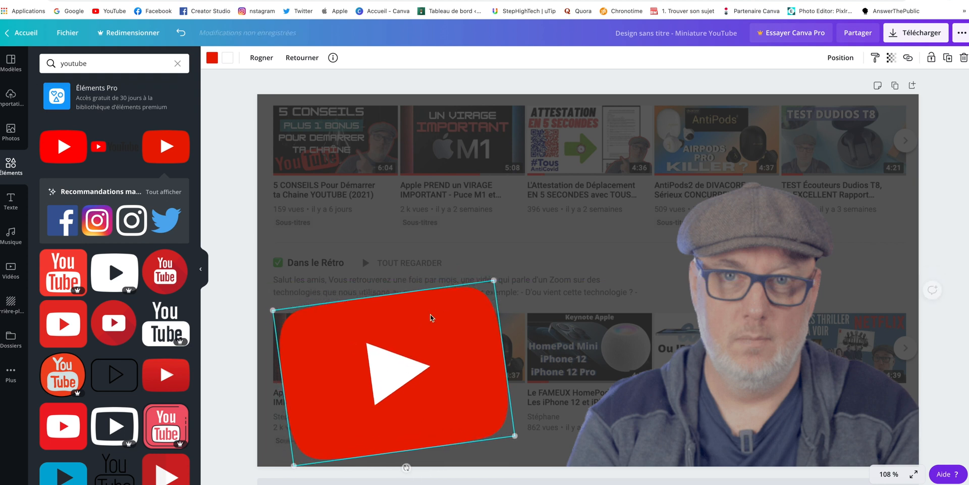
pyautogui.click(396, 232)
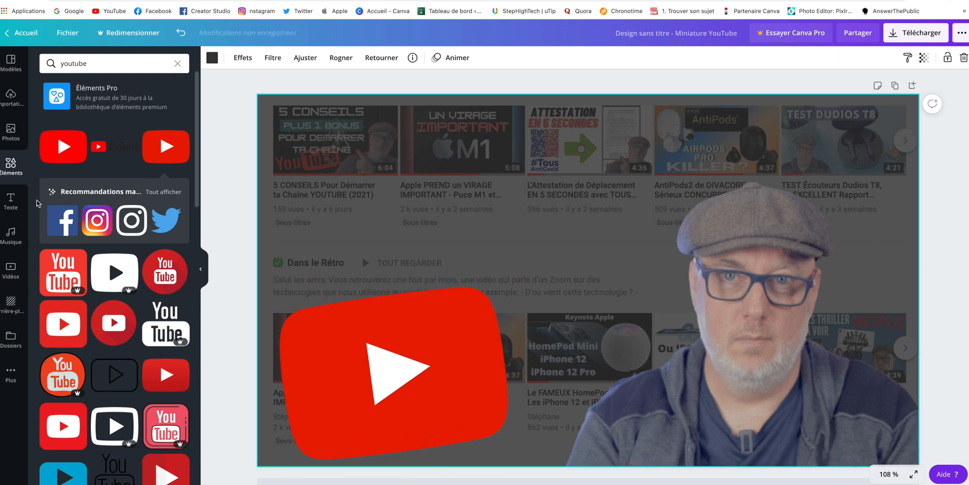
# Look through the available text styles and font combinations for the thumbnail title
pyautogui.click(13, 200)
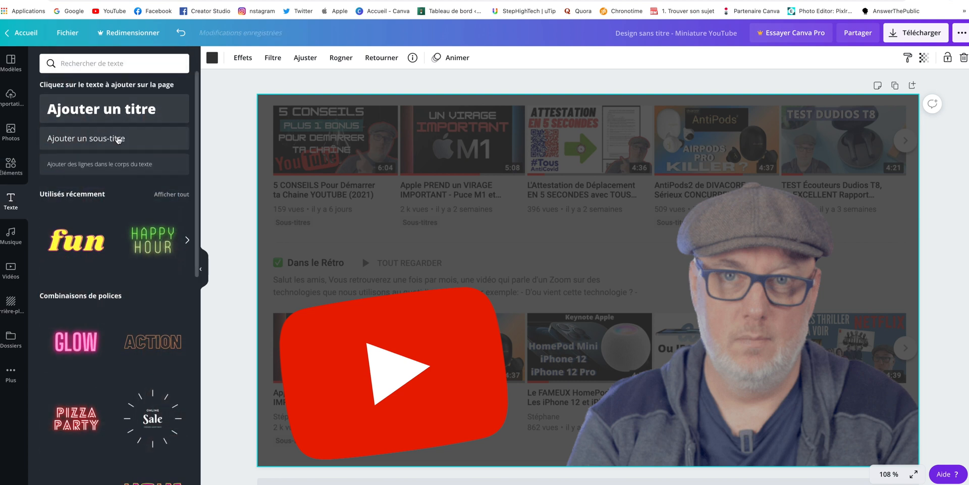
pyautogui.scroll(-3, 101, 302)
pyautogui.scroll(-3, 103, 303)
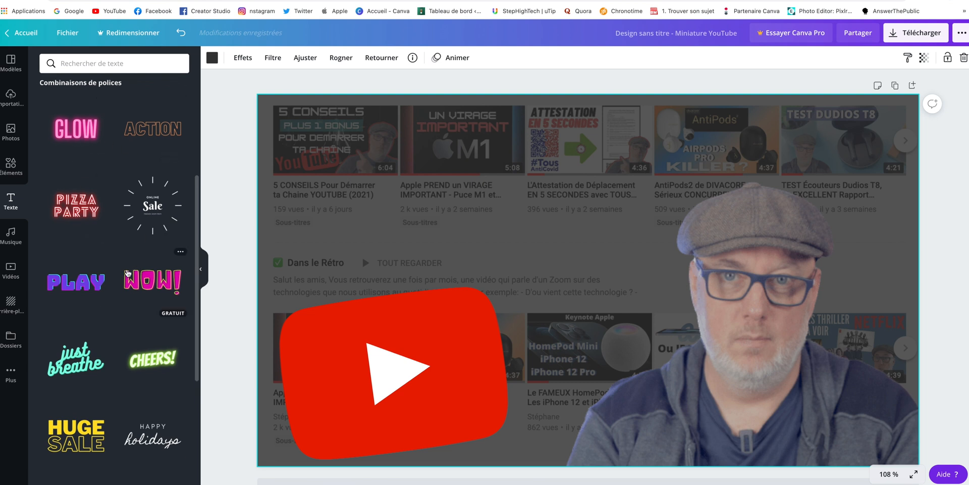
pyautogui.scroll(-3, 137, 286)
pyautogui.scroll(-10, 137, 287)
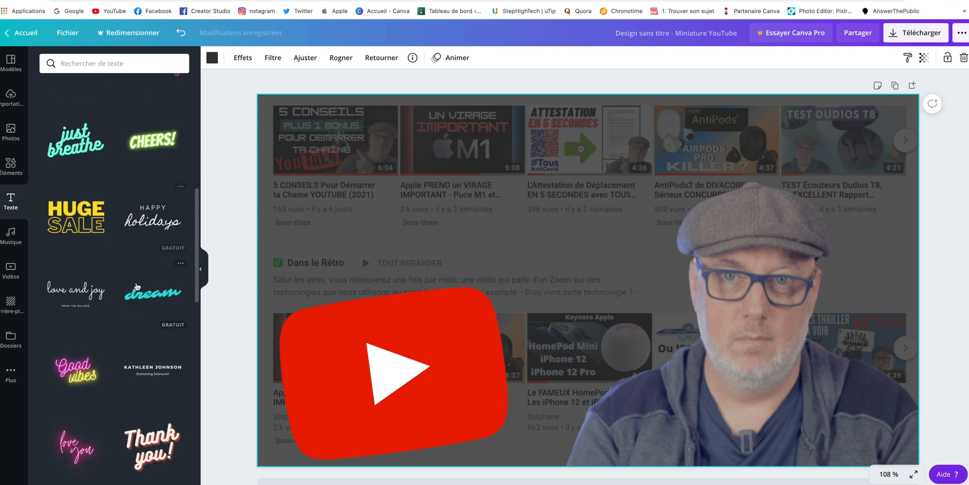
pyautogui.scroll(15, 137, 286)
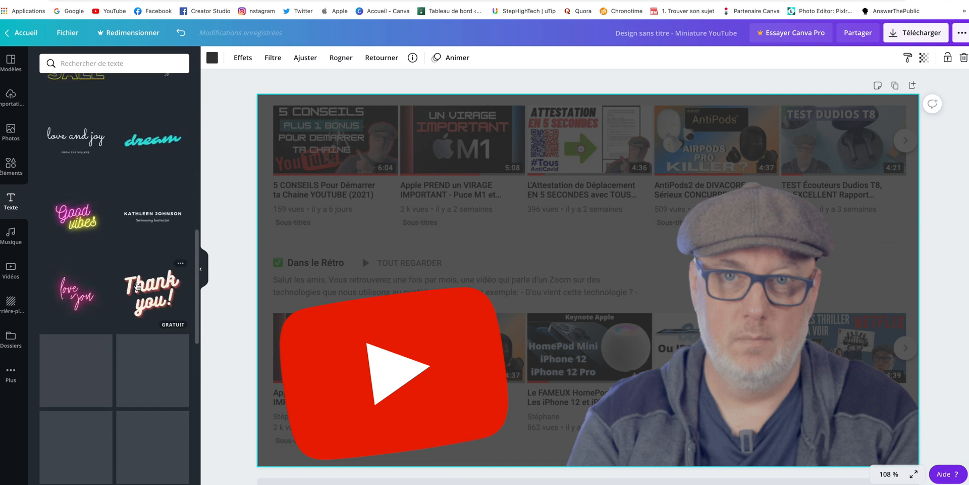
pyautogui.scroll(3, 136, 286)
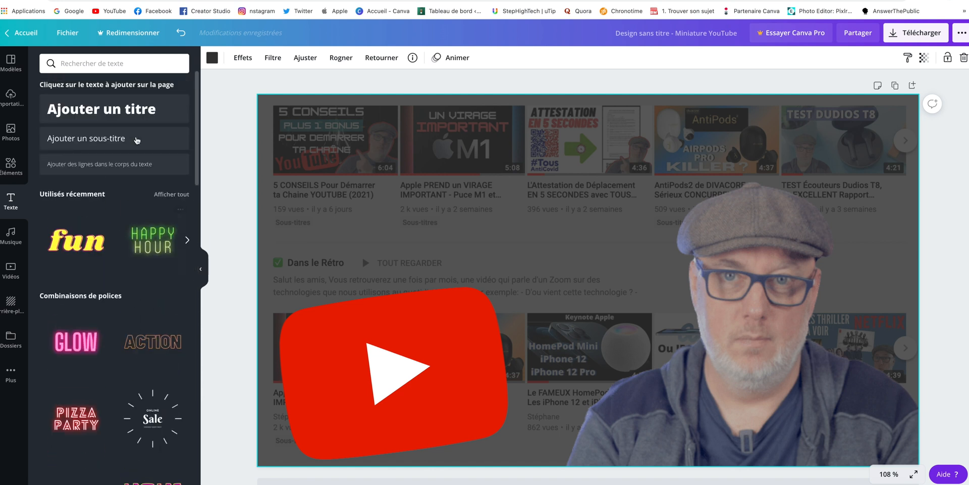
# Add the heading "COMMENT CREER UNE VIGNETTE YOUTUBE", broken into two lines before "VIGNETTE", and place it in the page's upper-left area
pyautogui.click(137, 111)
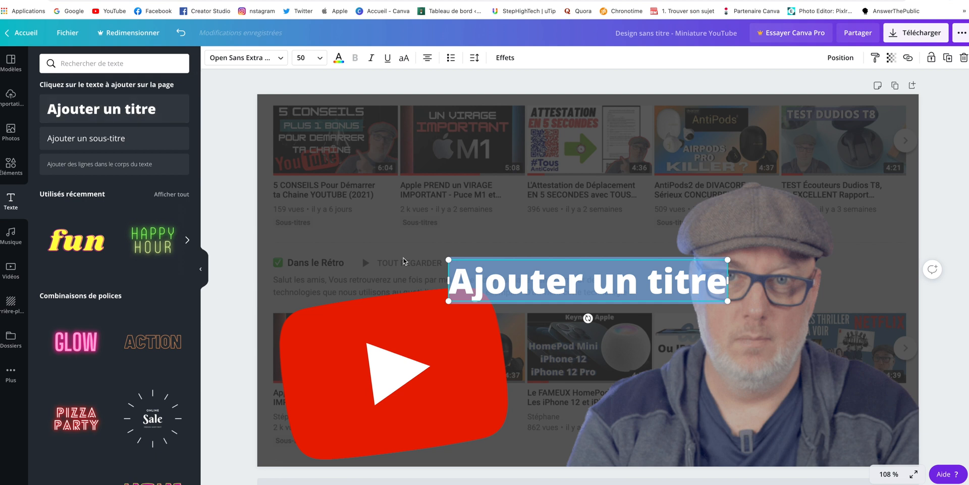
pyautogui.write('COMMENT')
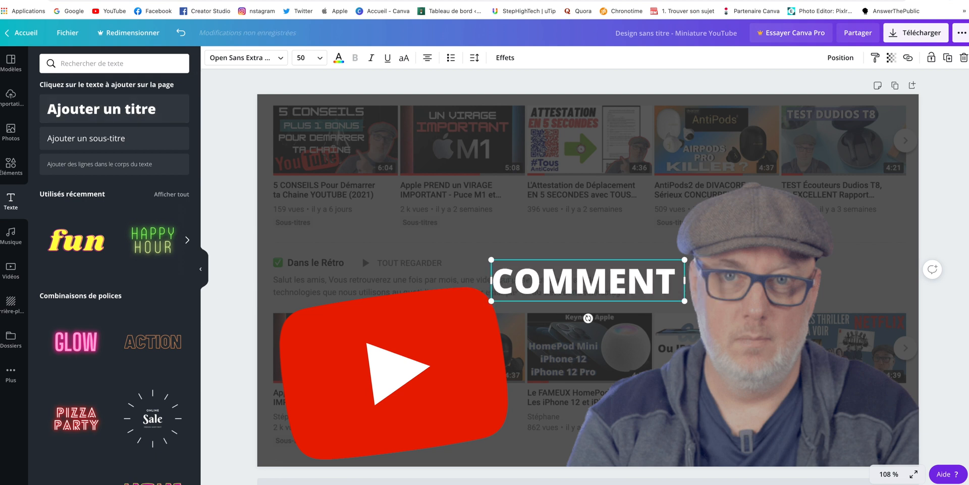
pyautogui.write(' CREER UNE VIGNETTE')
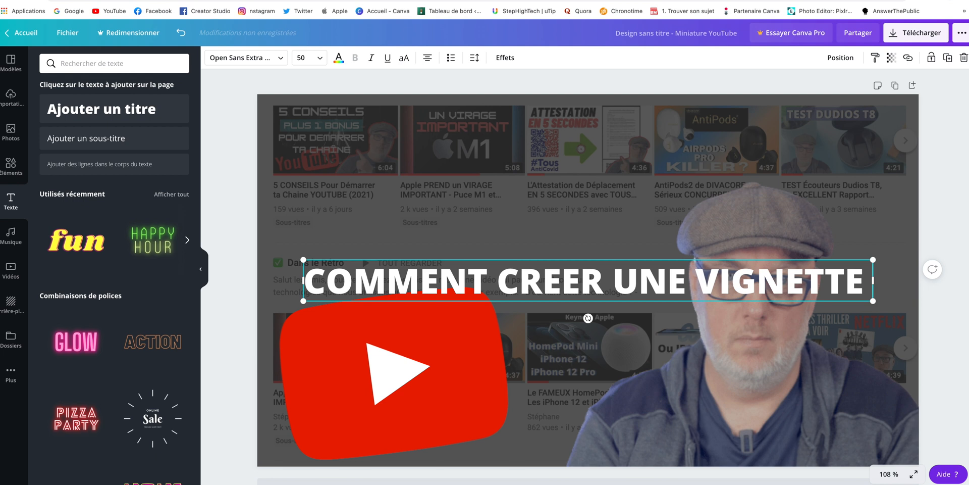
pyautogui.write(' YOUTUBE')
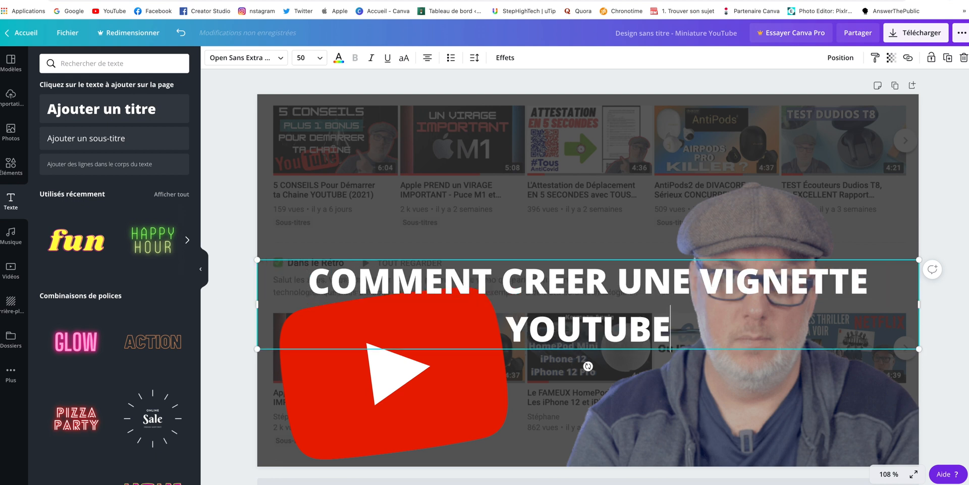
pyautogui.click(705, 277)
pyautogui.press('Return')
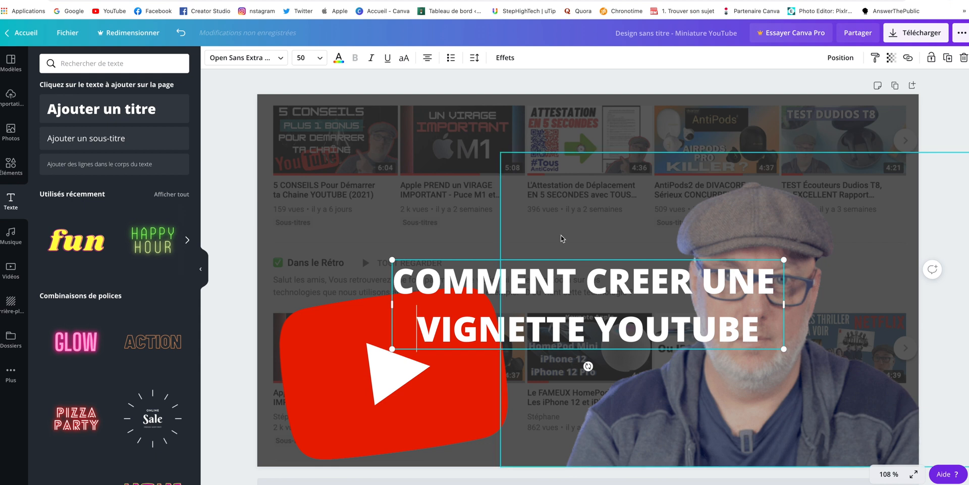
pyautogui.click(532, 242)
pyautogui.moveTo(453, 259); pyautogui.dragTo(334, 106)
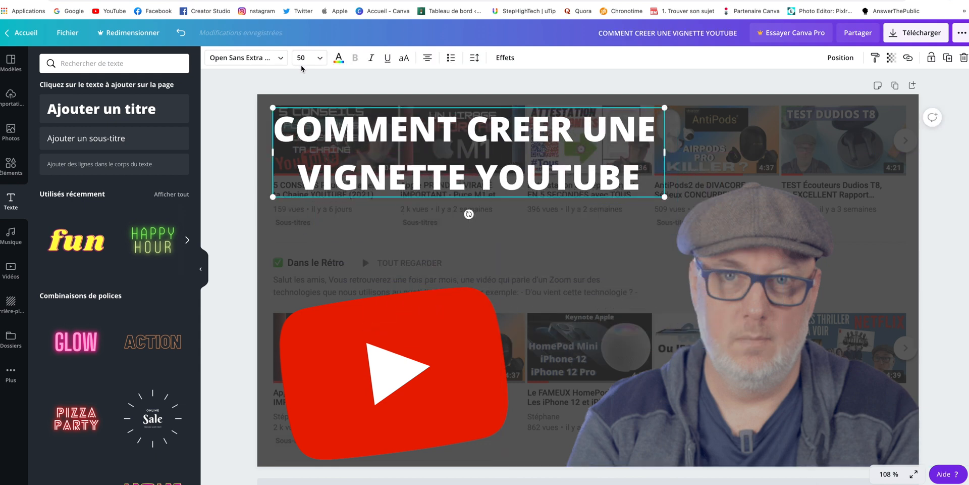
# Open the font choices for the two-line heading
pyautogui.click(275, 63)
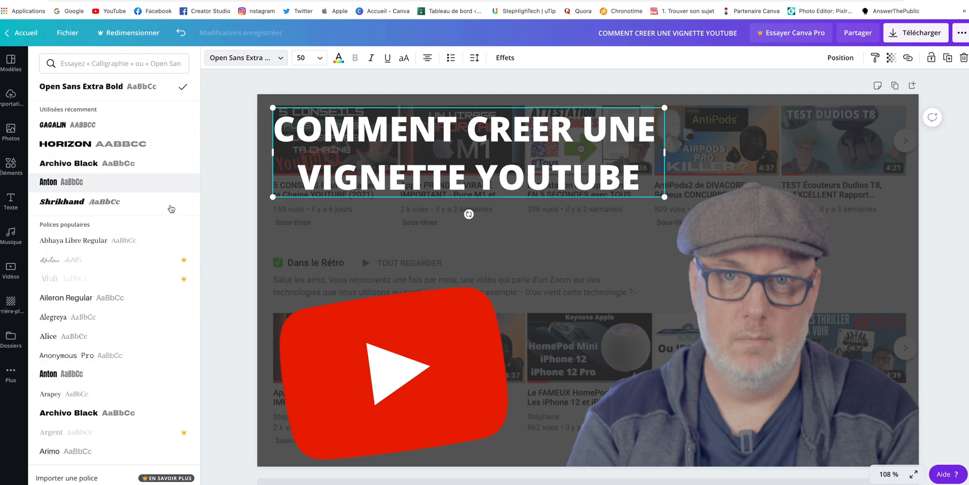